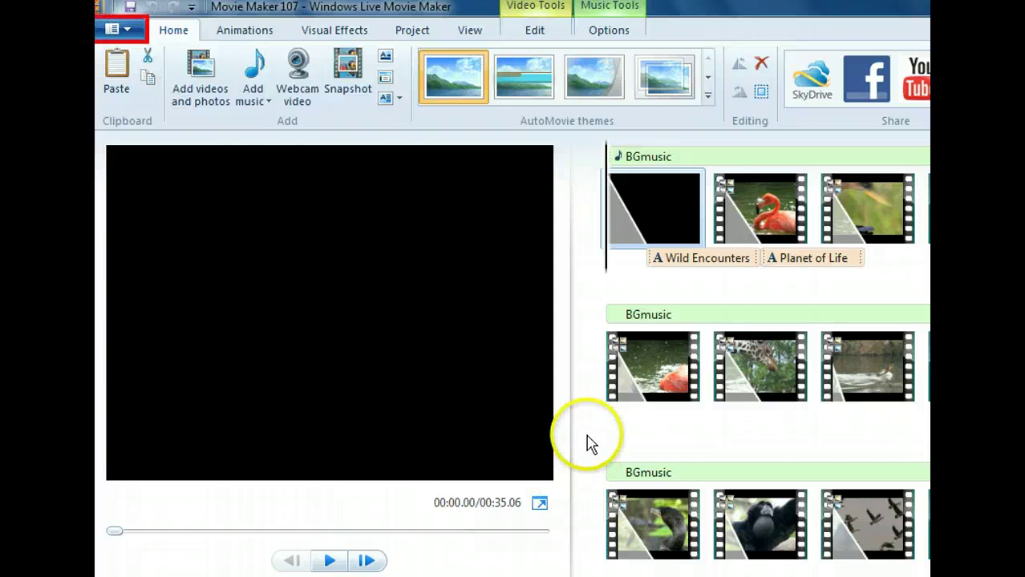
- Save the project under the new name 'Wildlife Encounters Project'
click(137, 33)
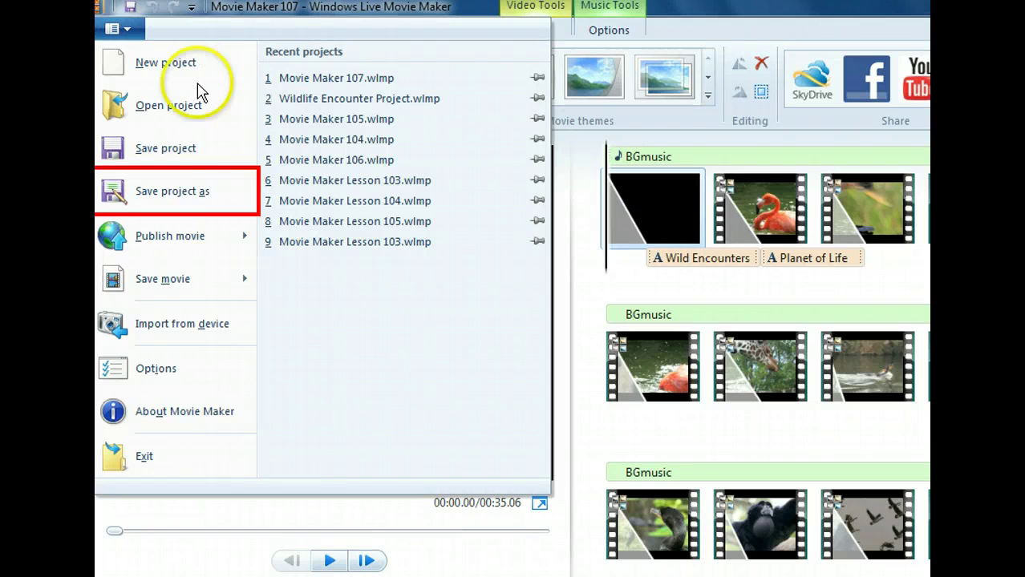
click(222, 194)
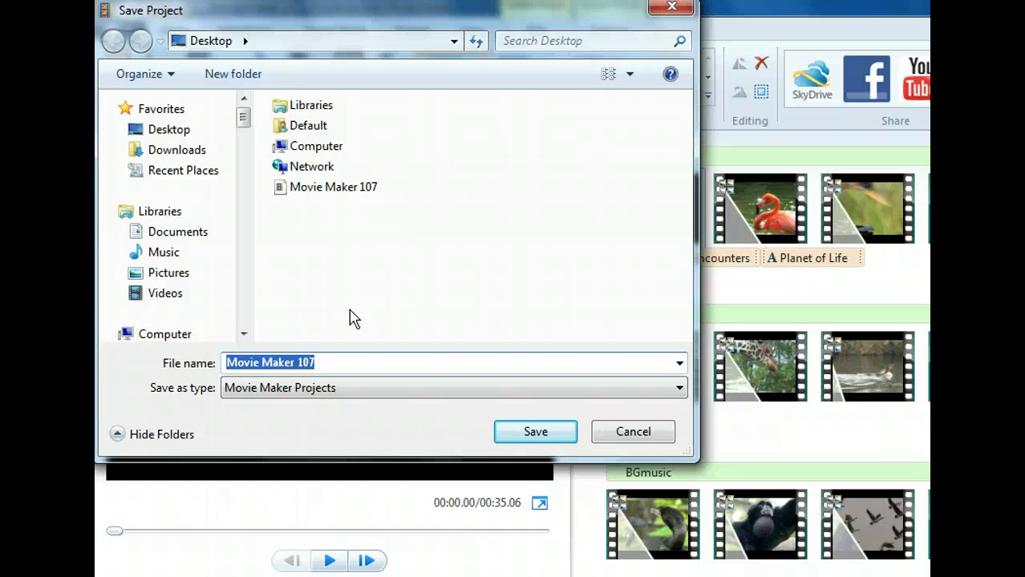
text(Wil)
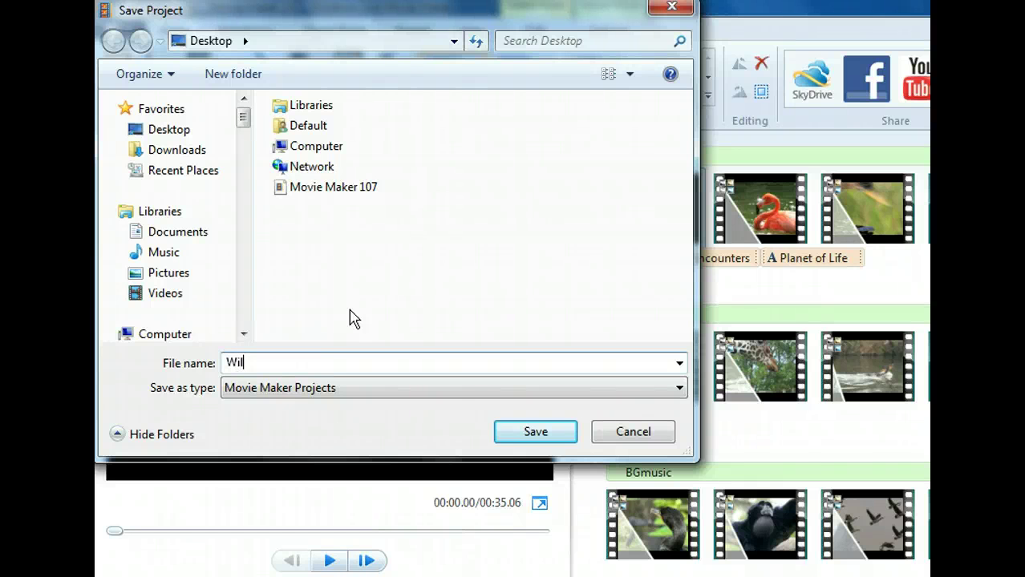
text(dlife Encounters )
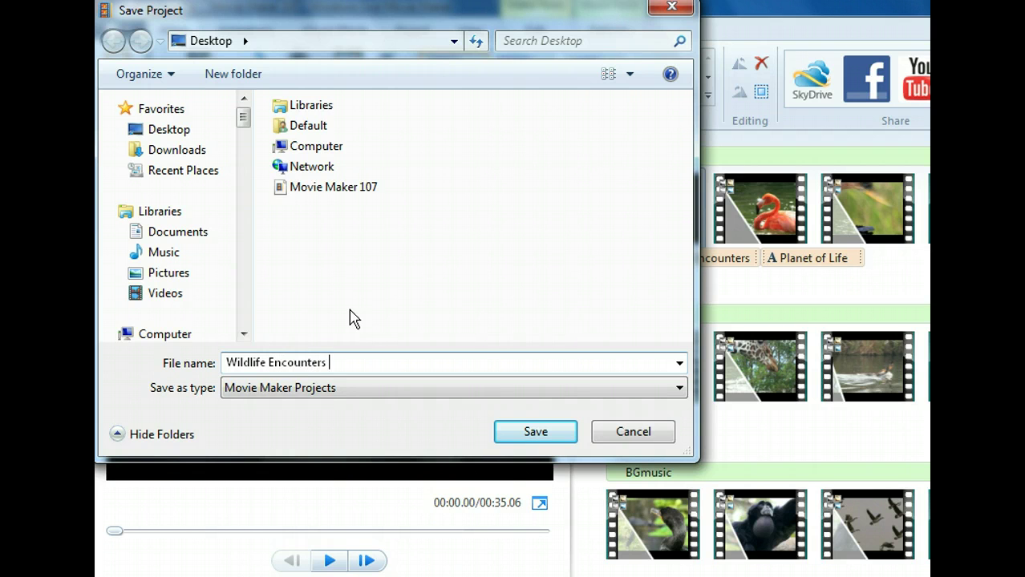
text(Project)
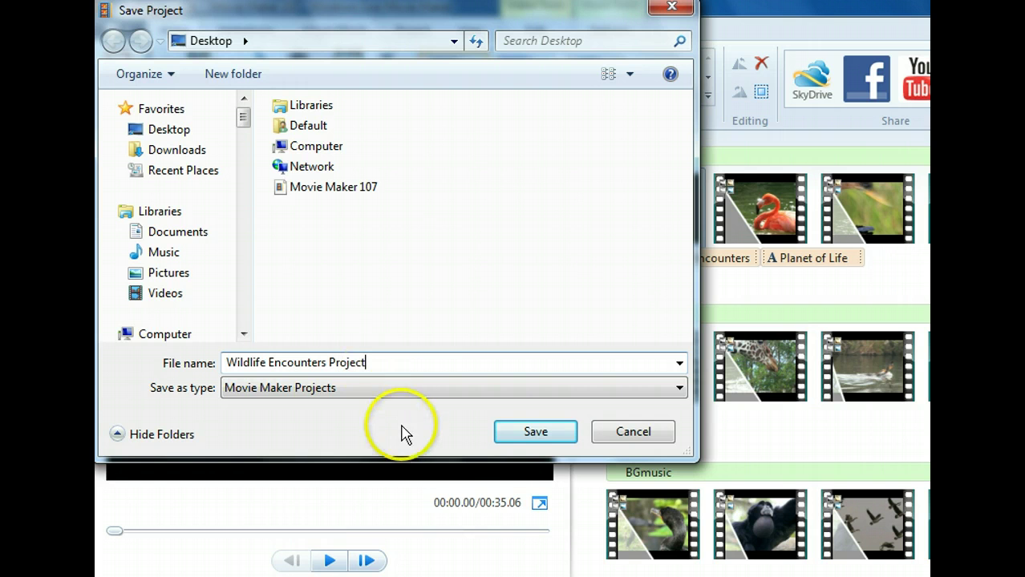
click(510, 435)
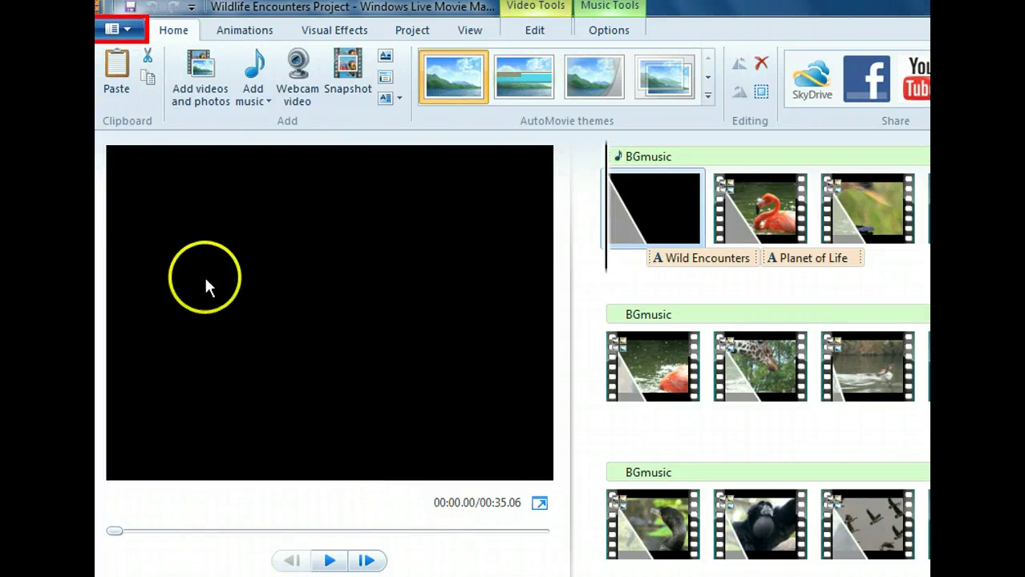
- Bring up the File menu's Save movie settings list to reach the email option
click(135, 28)
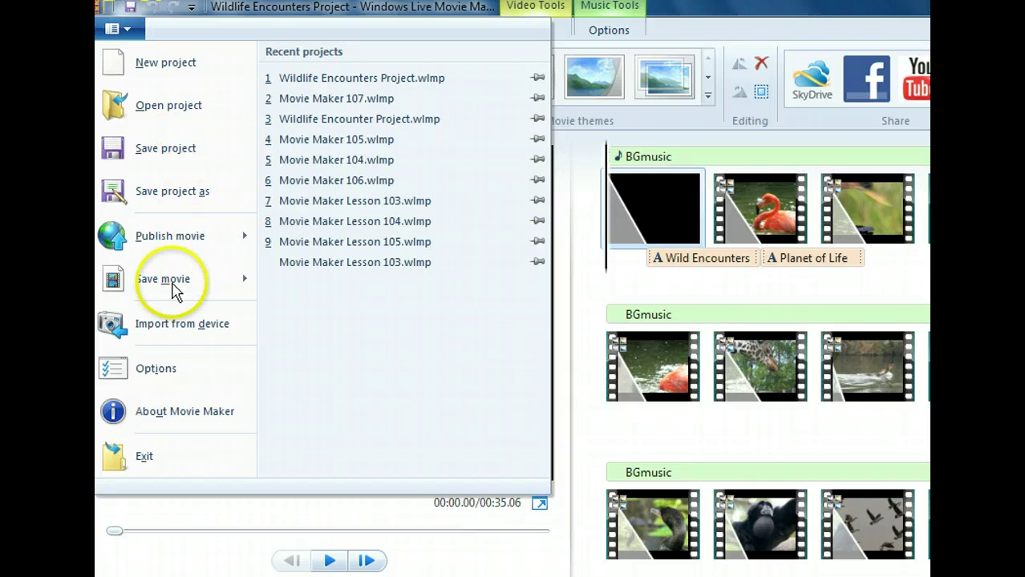
mouse_move(174, 291)
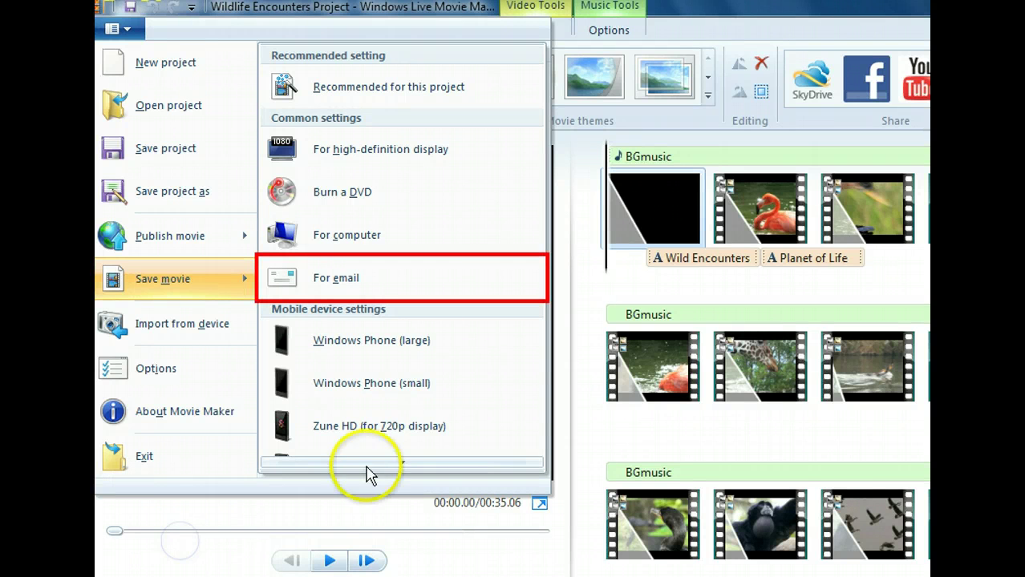
- Save the movie with email settings as 'Wildlife Encounters Email'
click(441, 287)
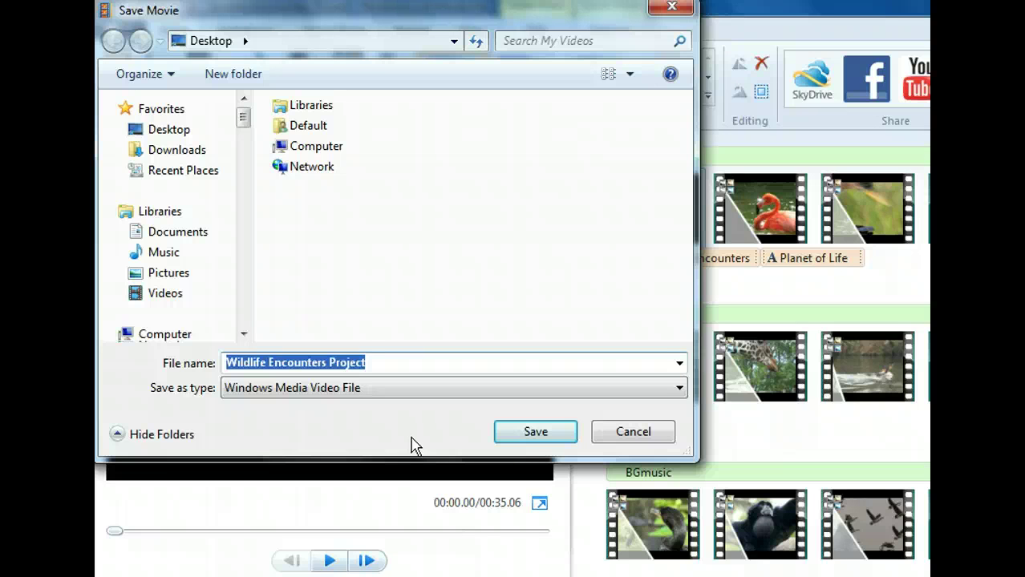
text(Wild)
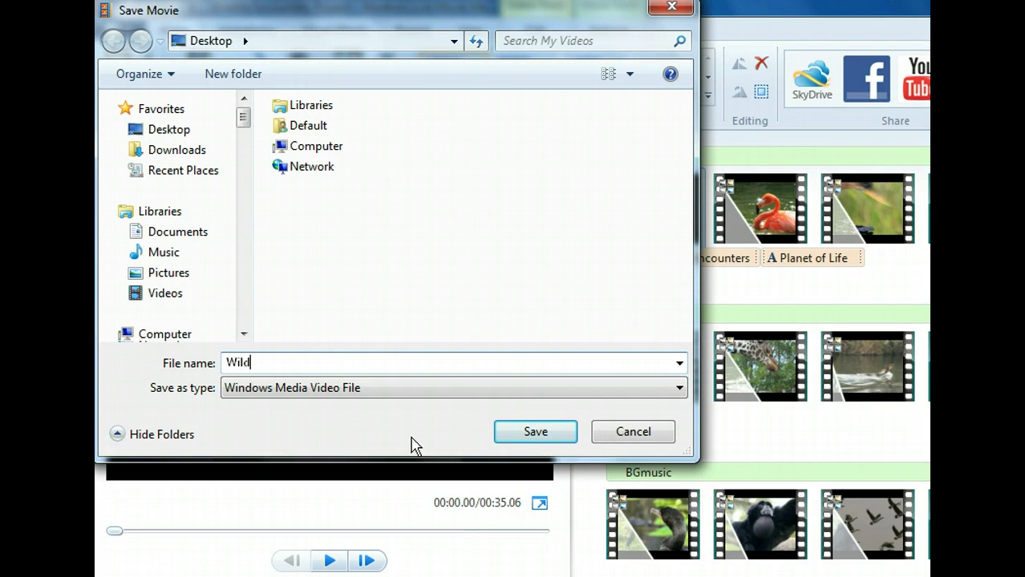
text(life Encounters )
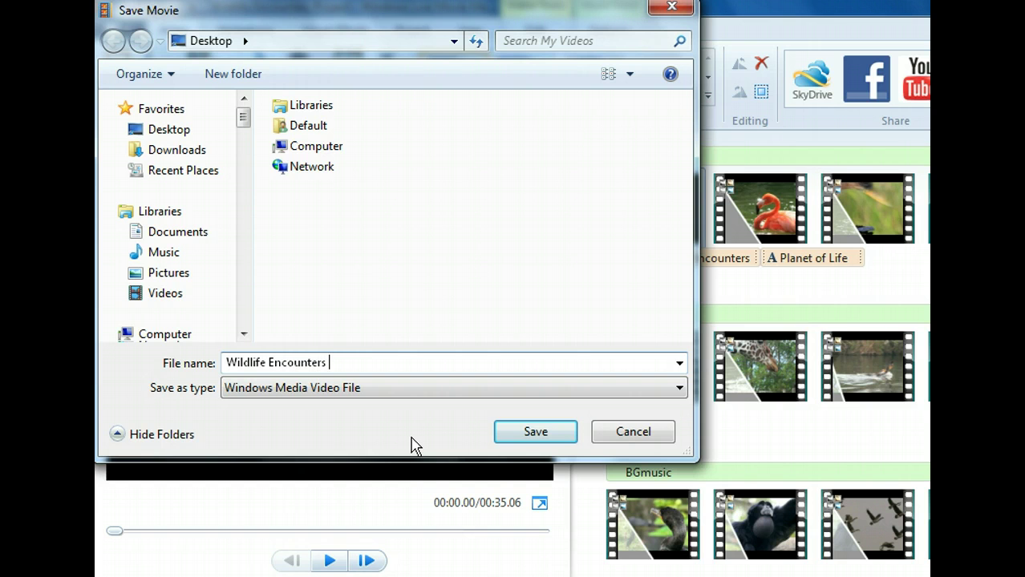
text(Email)
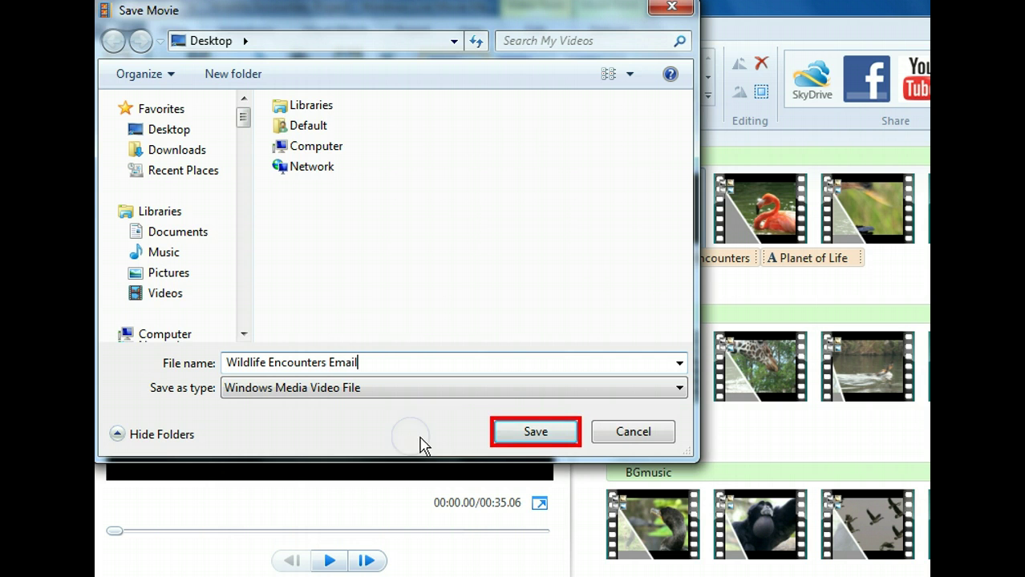
click(505, 433)
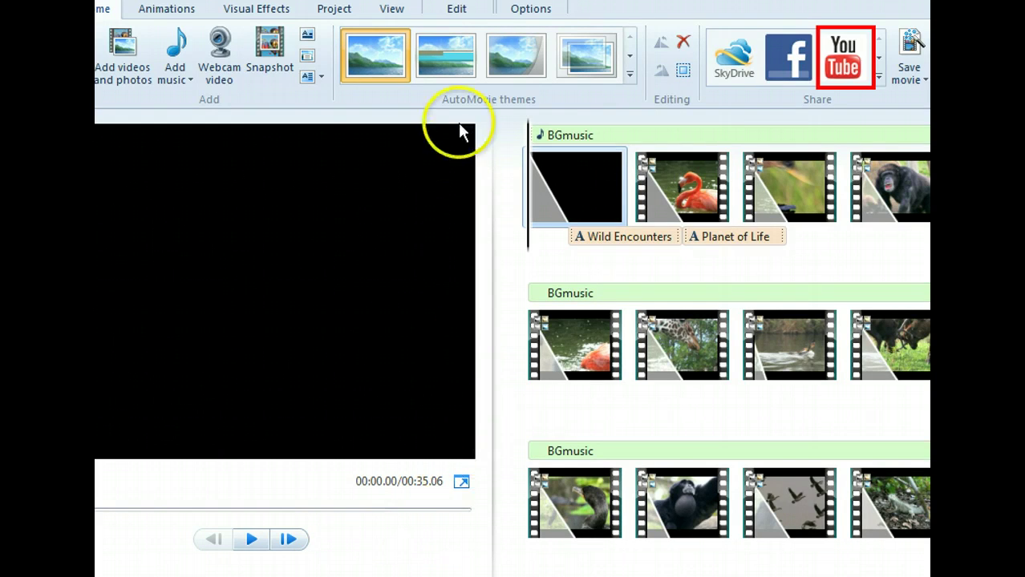
- Start publishing the movie to YouTube
click(869, 80)
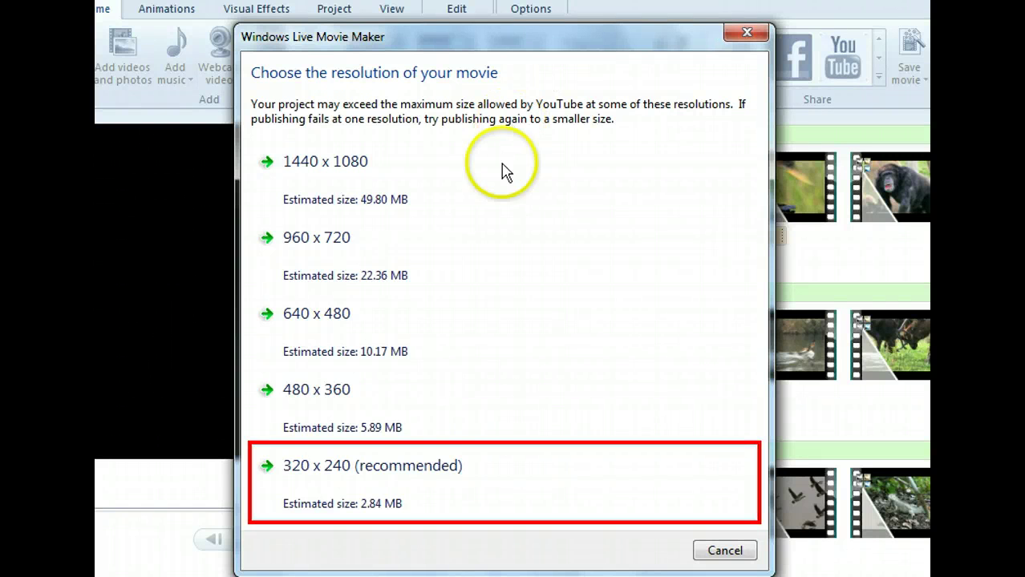
- Choose the 320 x 240 resolution and sign in to Windows Live
click(498, 467)
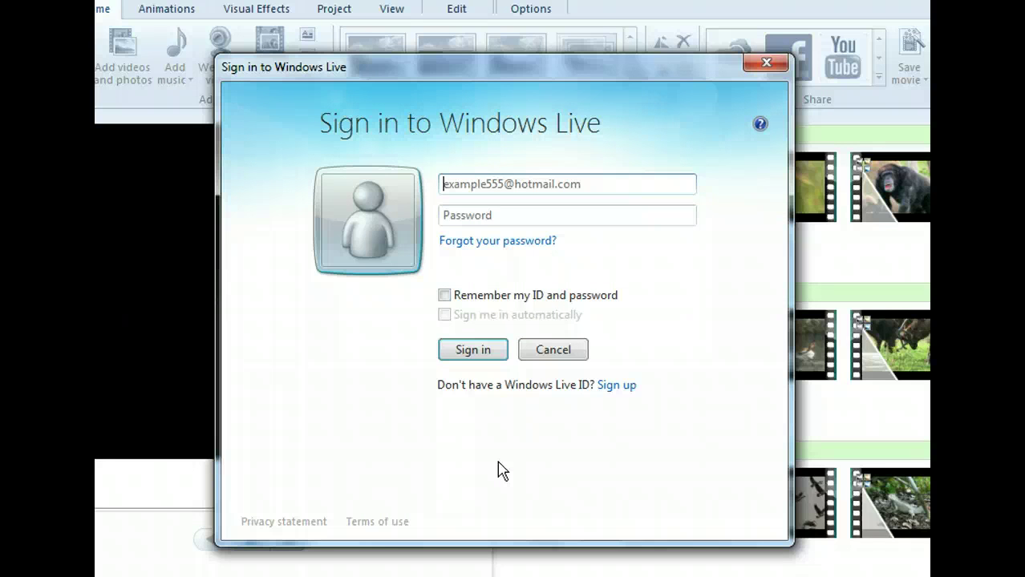
click(522, 539)
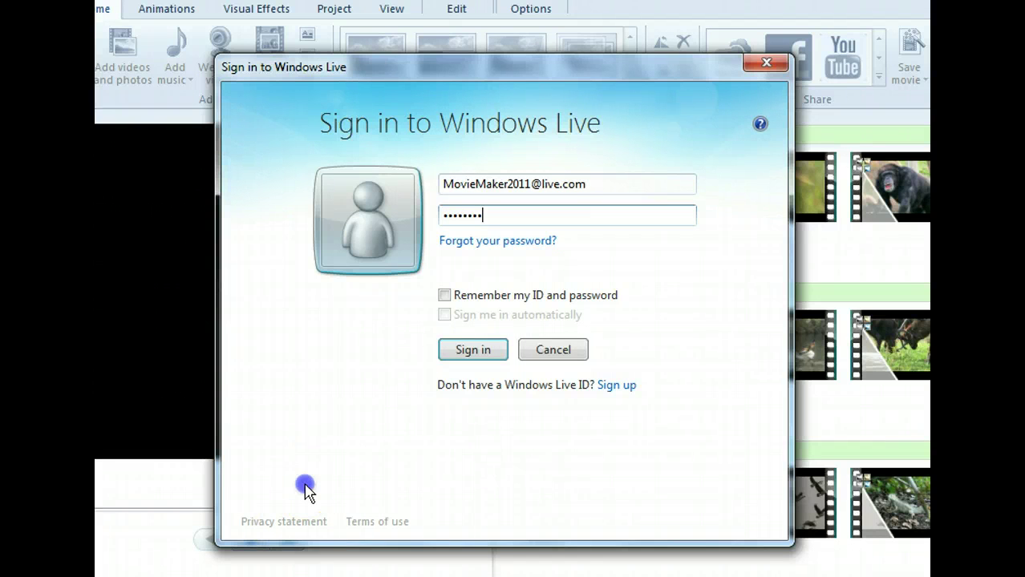
click(469, 357)
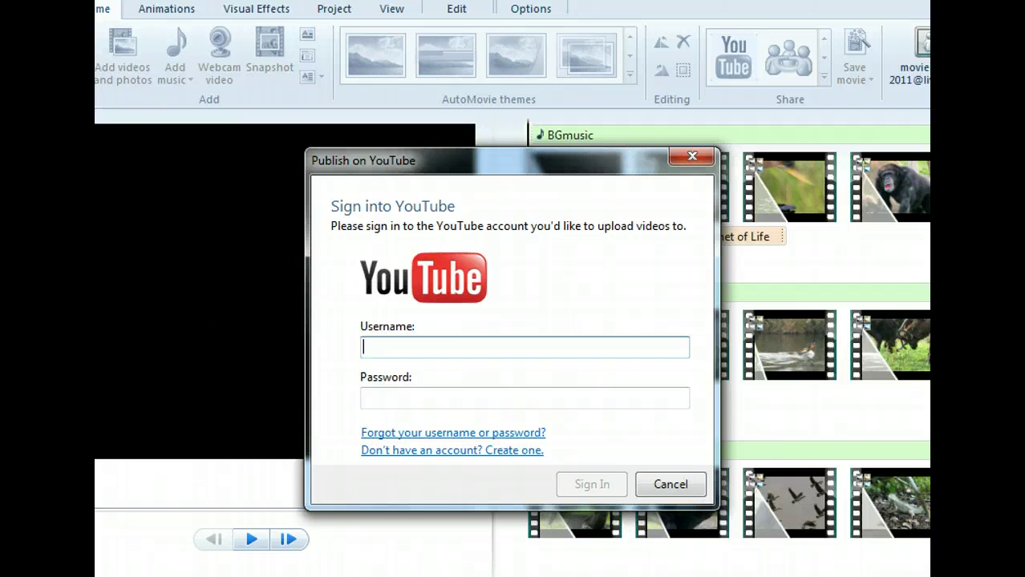
- Enter the YouTube account username and password
text(LiveMovieMaker2011)
key(Tab)
text(**********)
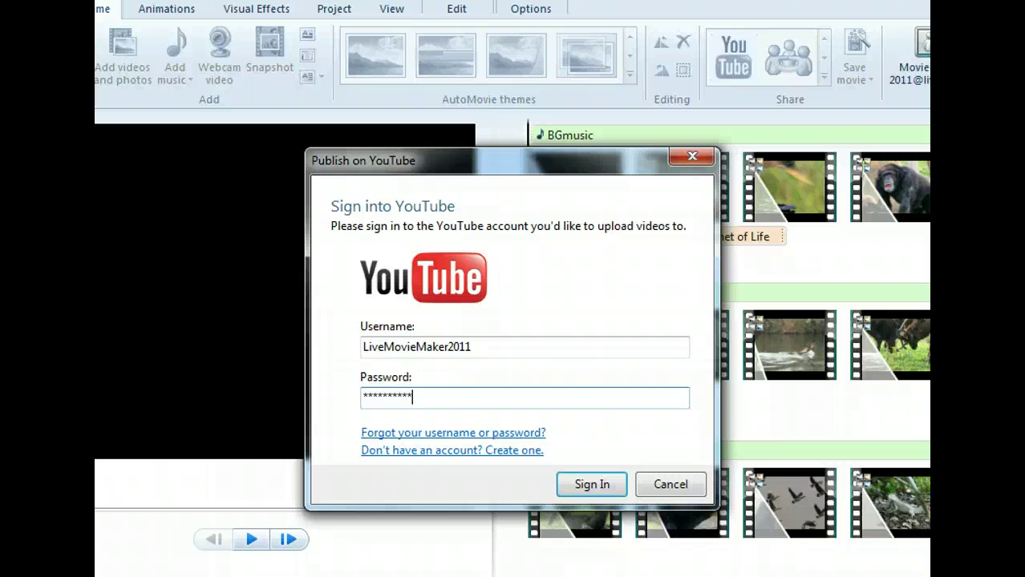
- Sign in to YouTube, then add description 'Some animals I've encountered' and tags 'animals, zoo, wildlife'
click(577, 486)
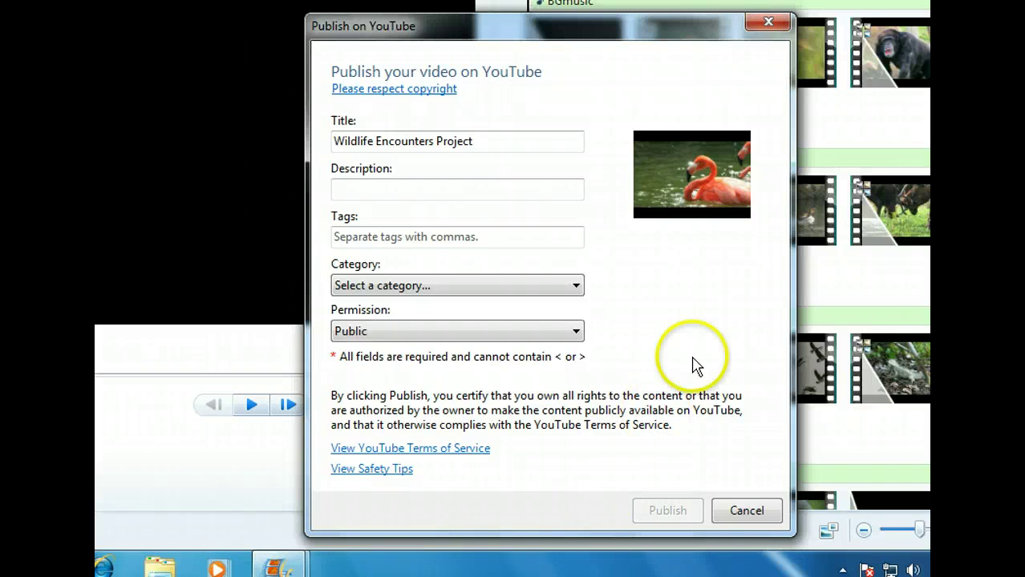
click(365, 190)
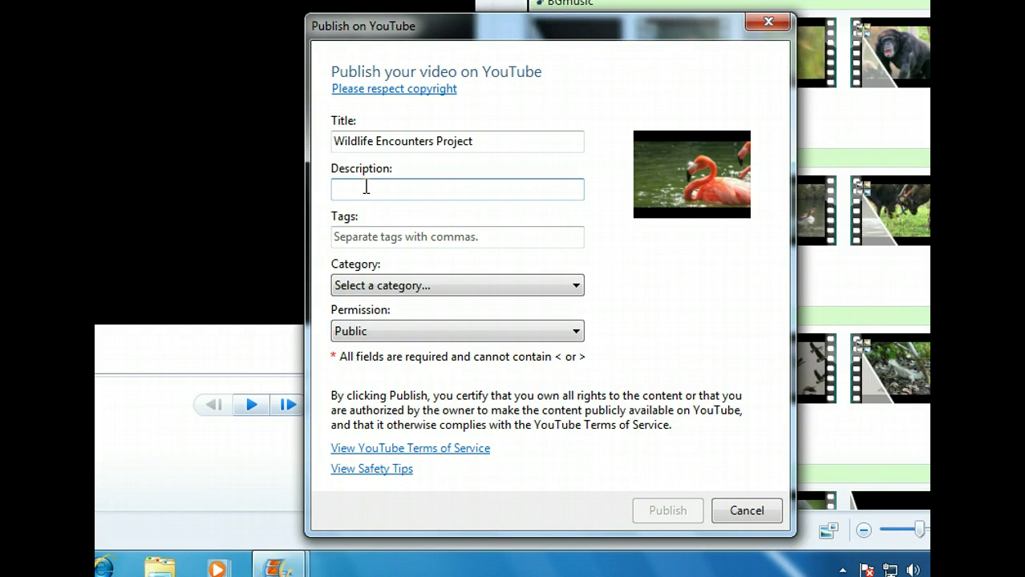
text(Some animals I've encountered)
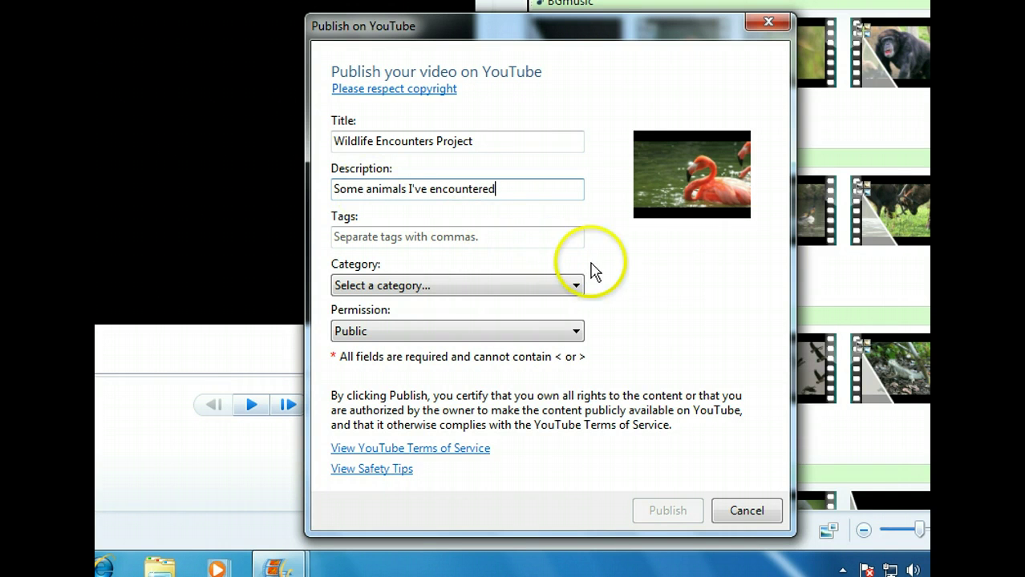
click(508, 243)
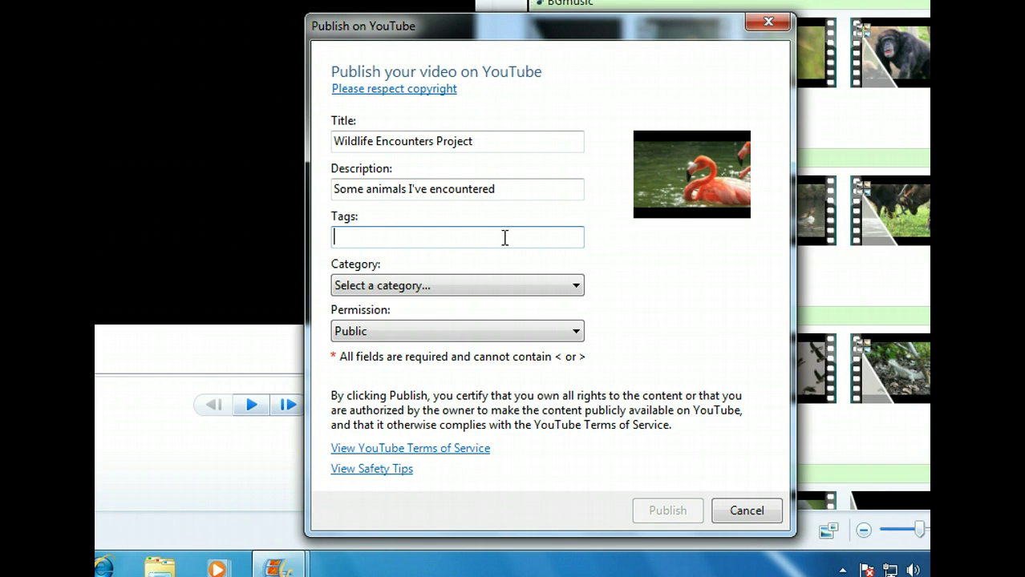
text(animals, zoo, wildlife)
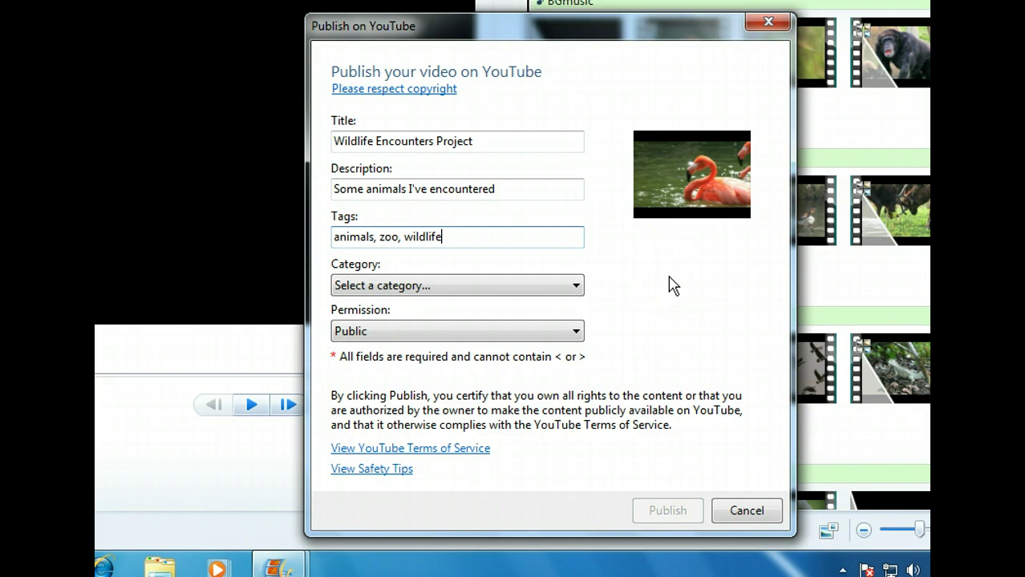
click(574, 286)
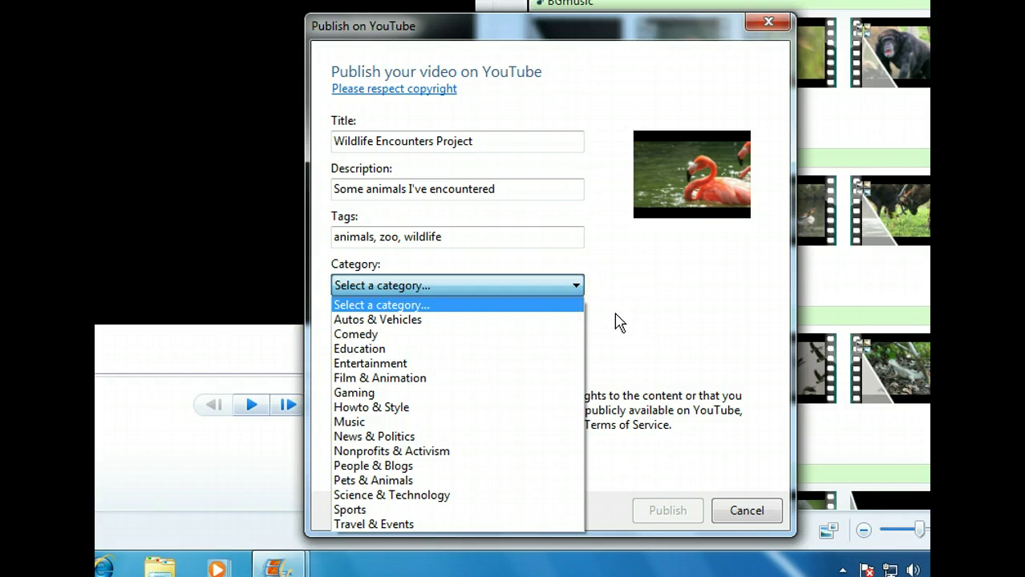
- File the video under Pets & Animals and publish it to YouTube
click(463, 482)
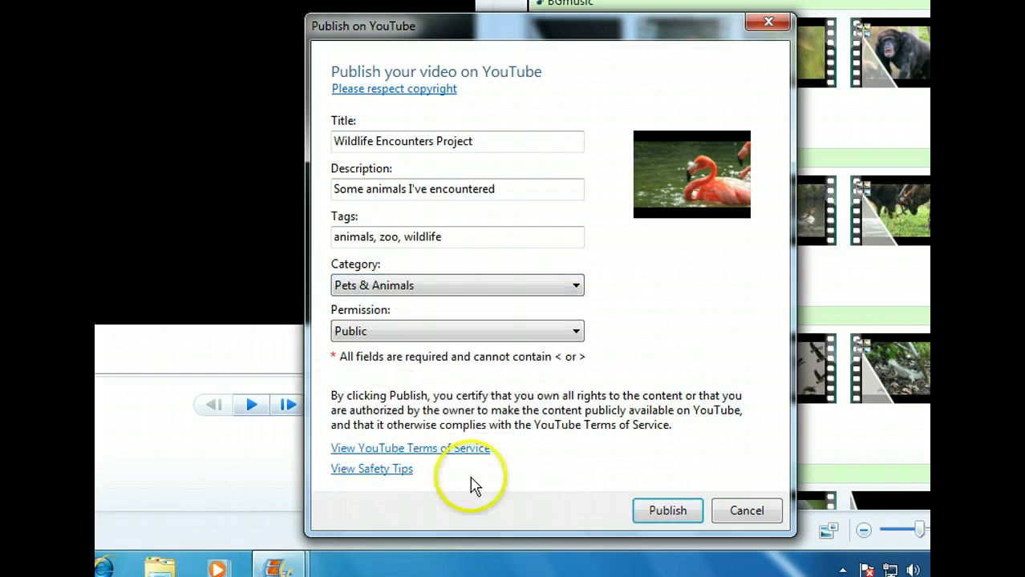
click(662, 337)
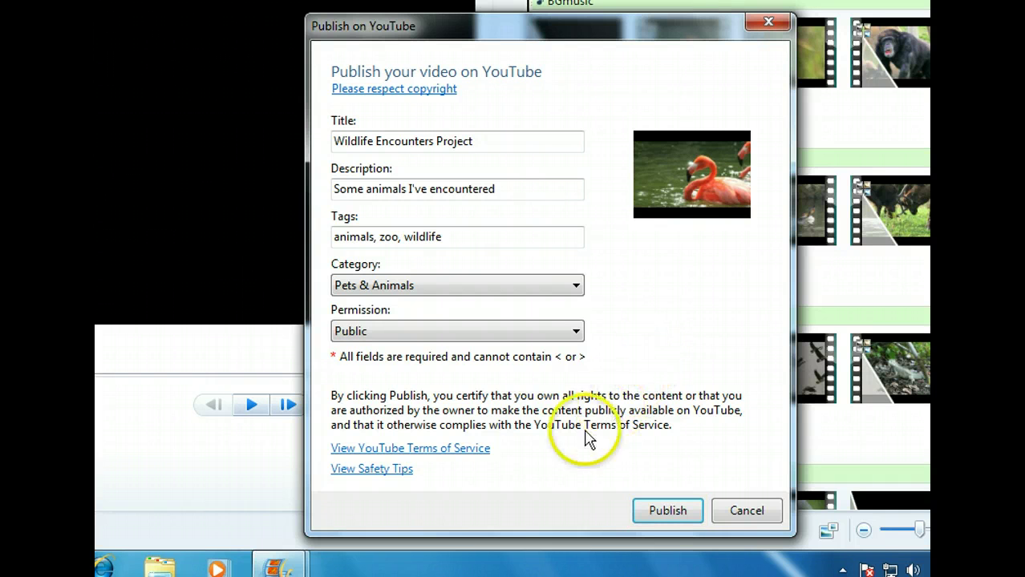
click(646, 516)
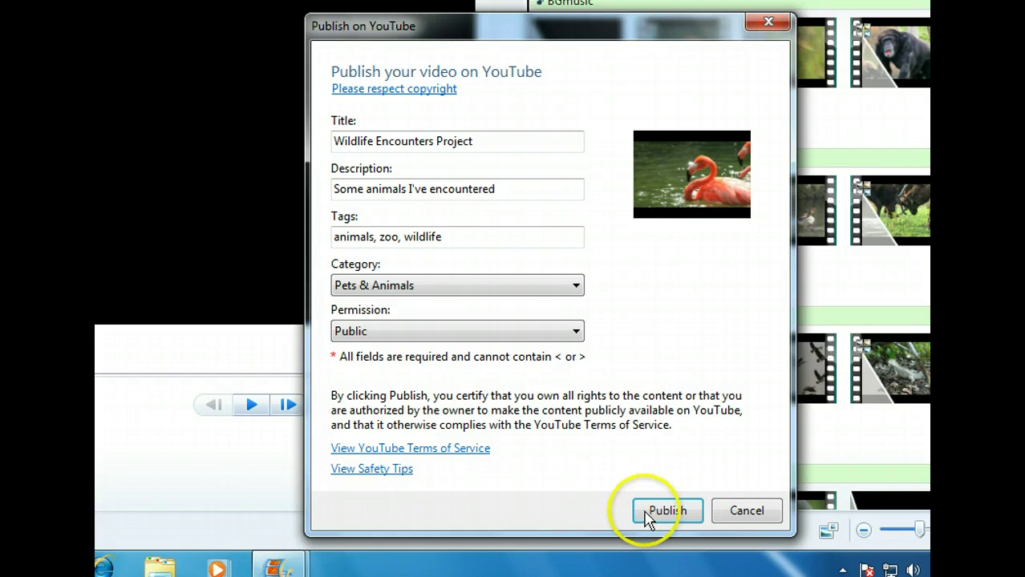